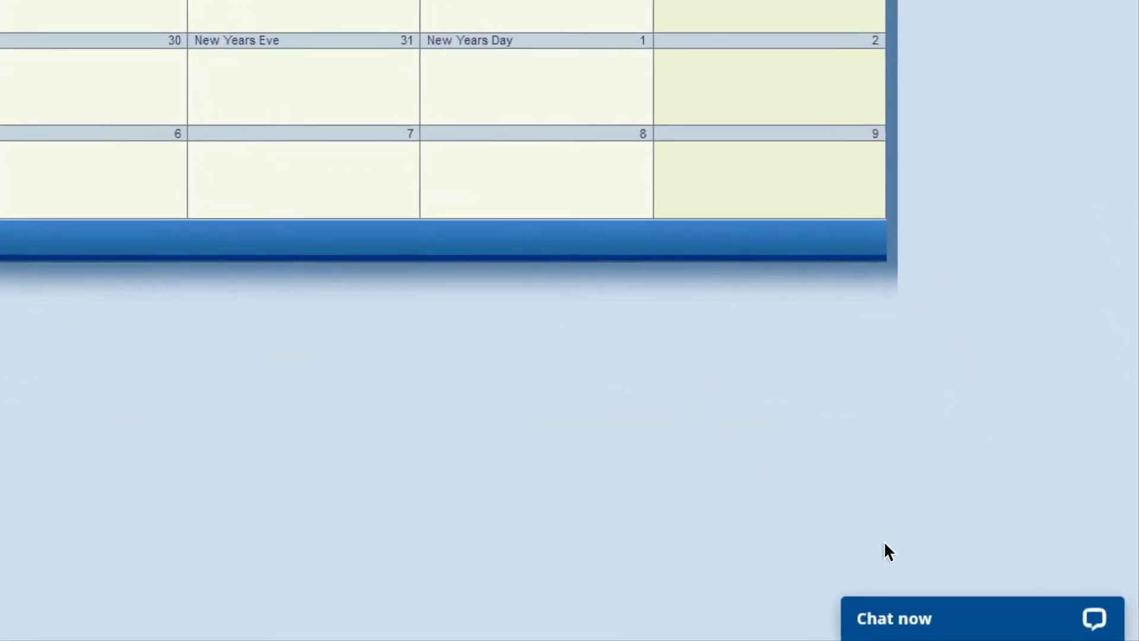
Open the support chat and write the message "I need help with labels!"
click(970, 602)
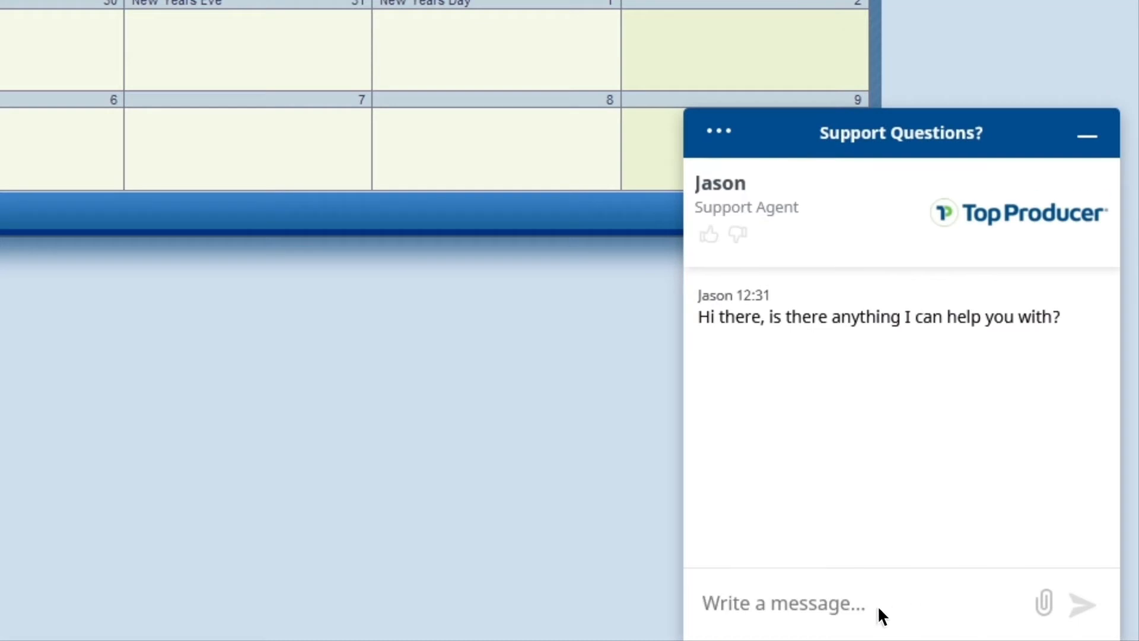
text(I n)
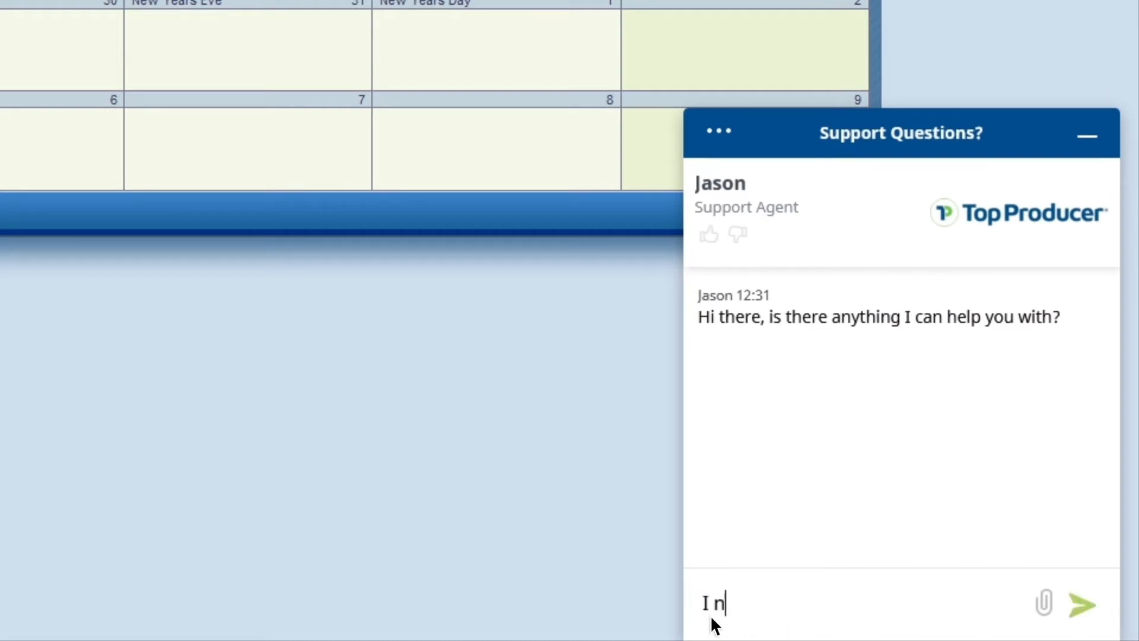
text(eed help with labels)
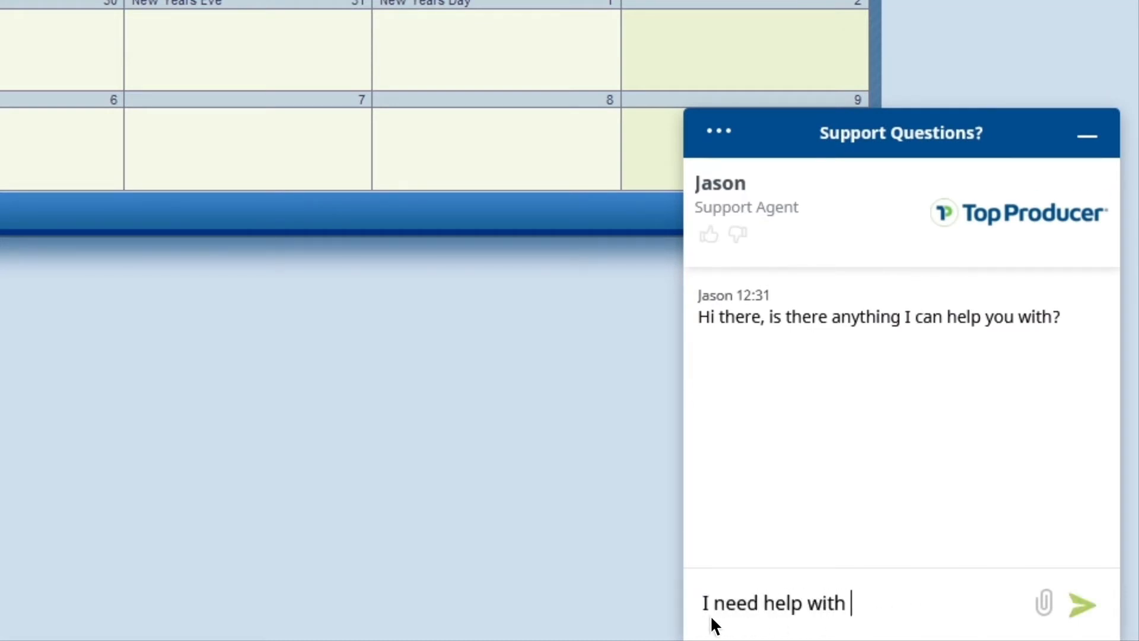
text(!)
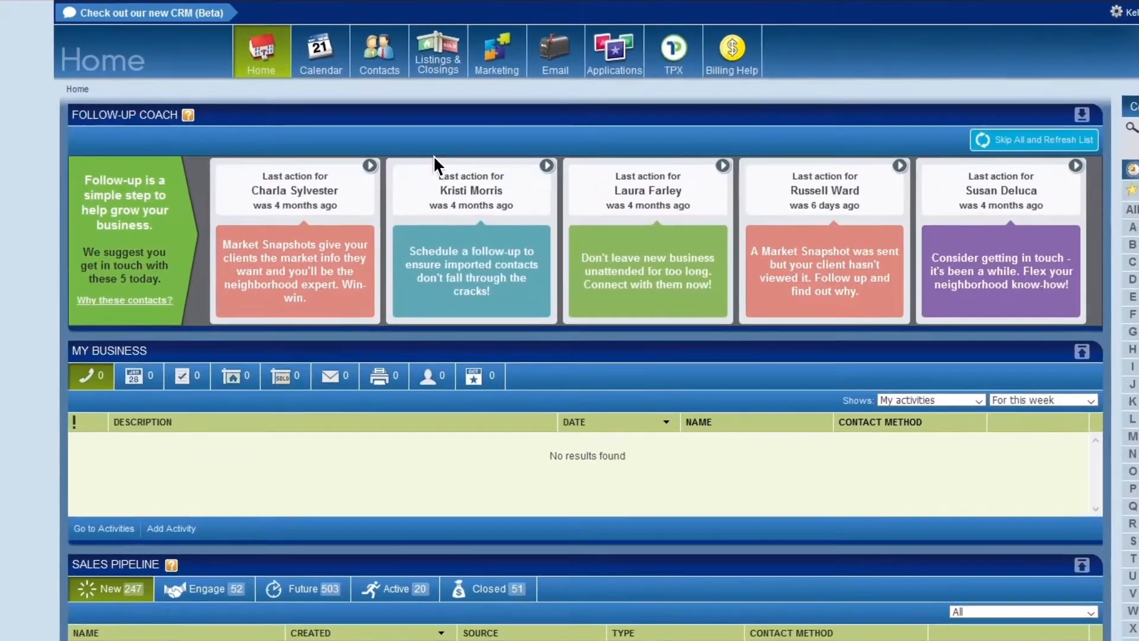
Run an advanced contact search for contacts whose contact type contains any of Family
mouse_move(368, 58)
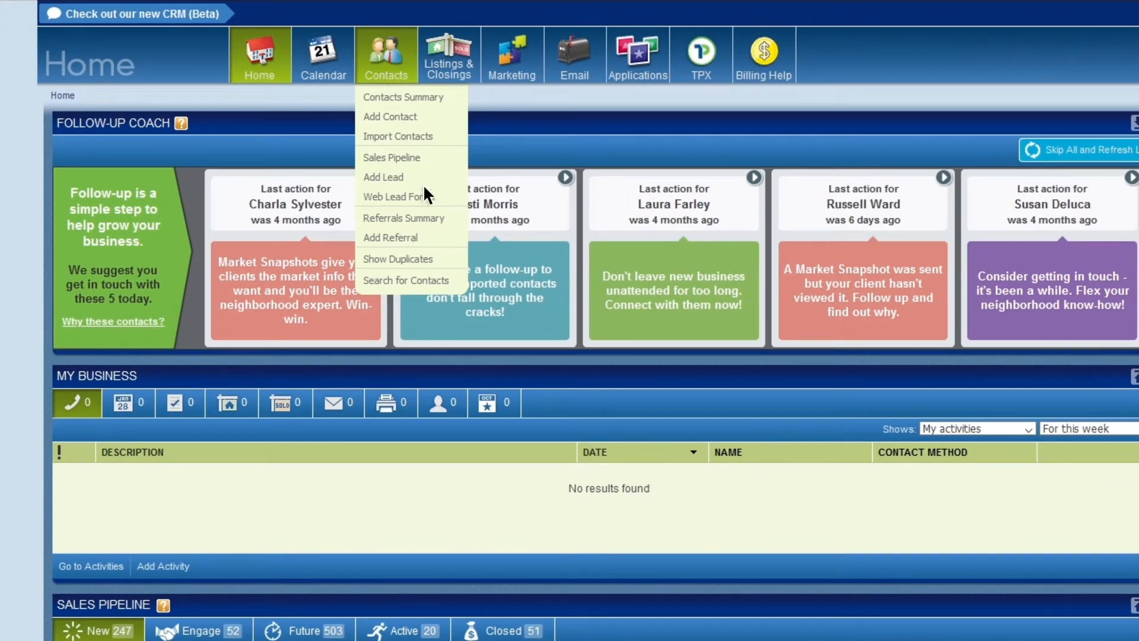
click(451, 279)
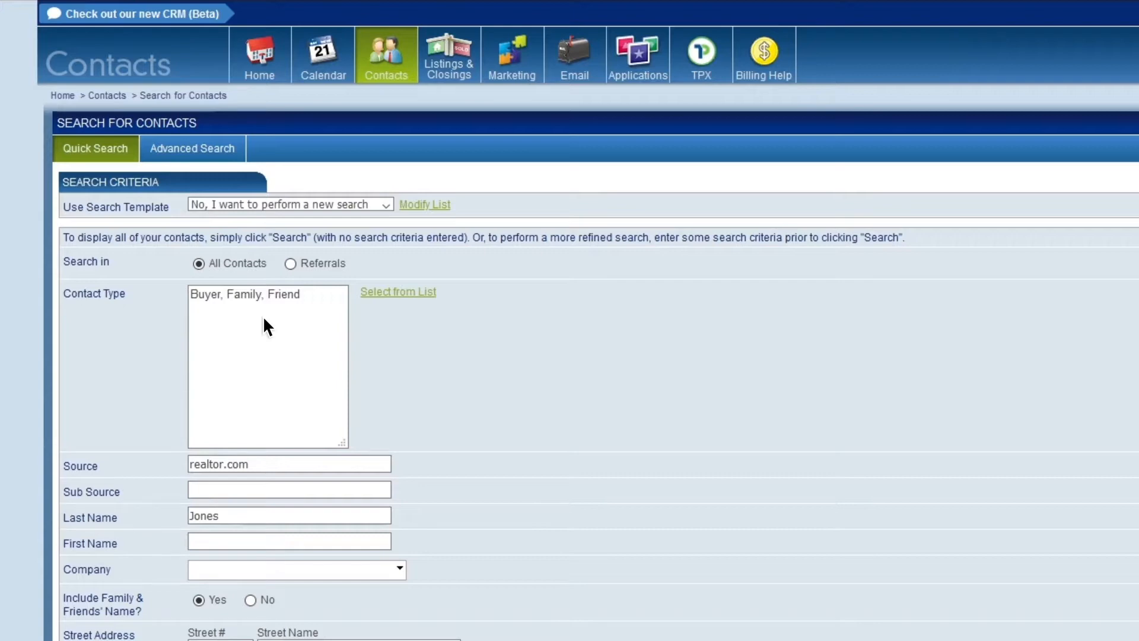
click(200, 154)
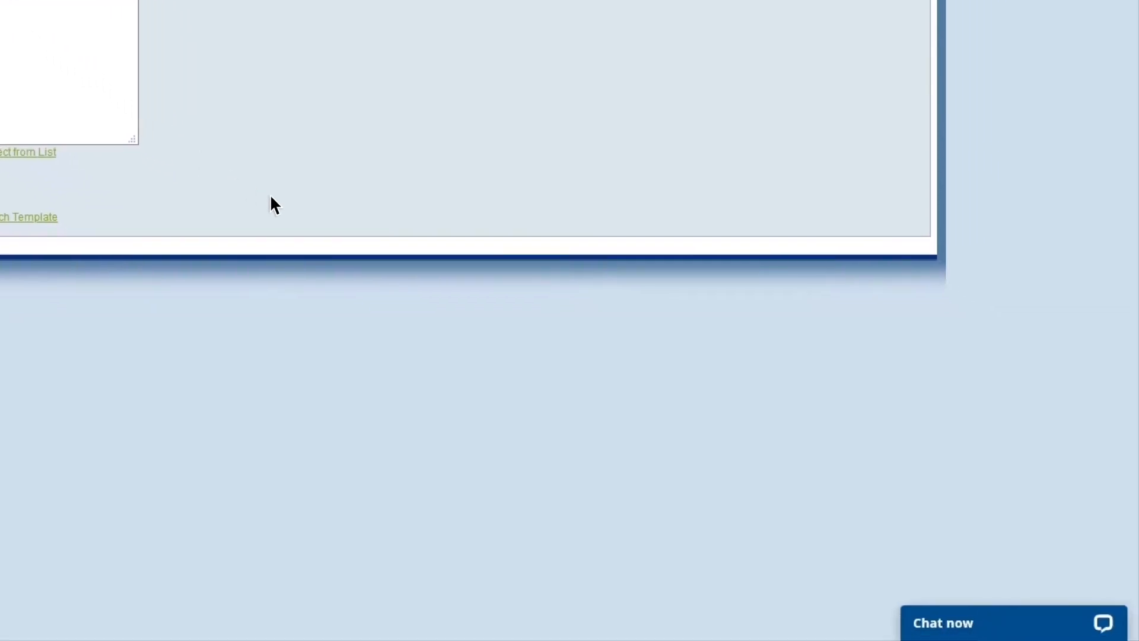
click(984, 617)
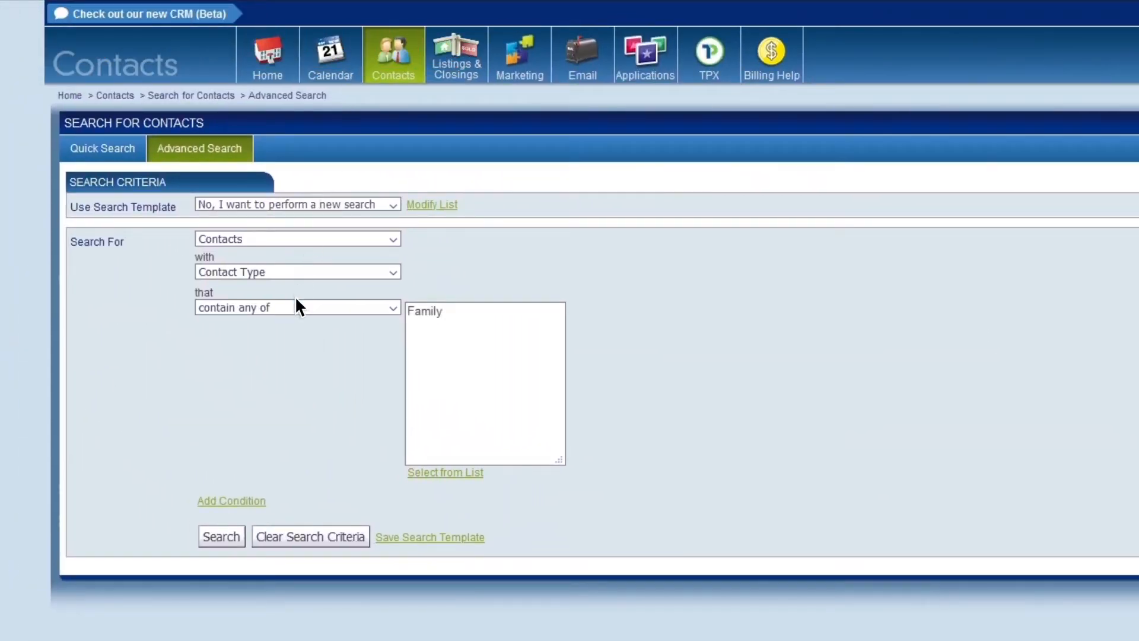
click(239, 535)
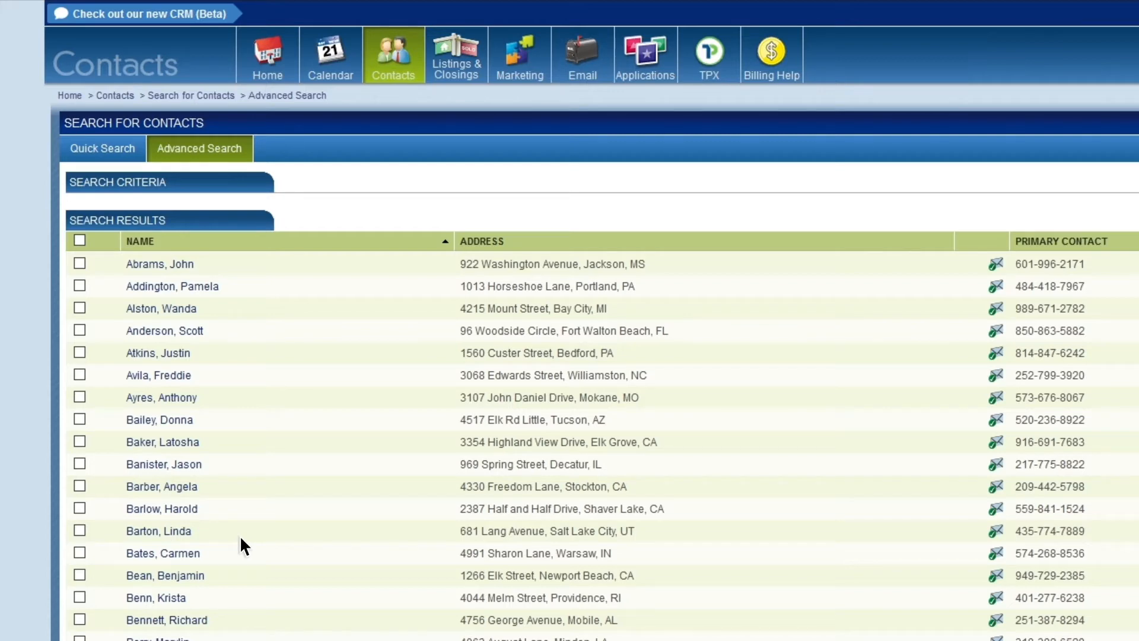
Select all contacts in the search results and schedule an activity for them
click(78, 240)
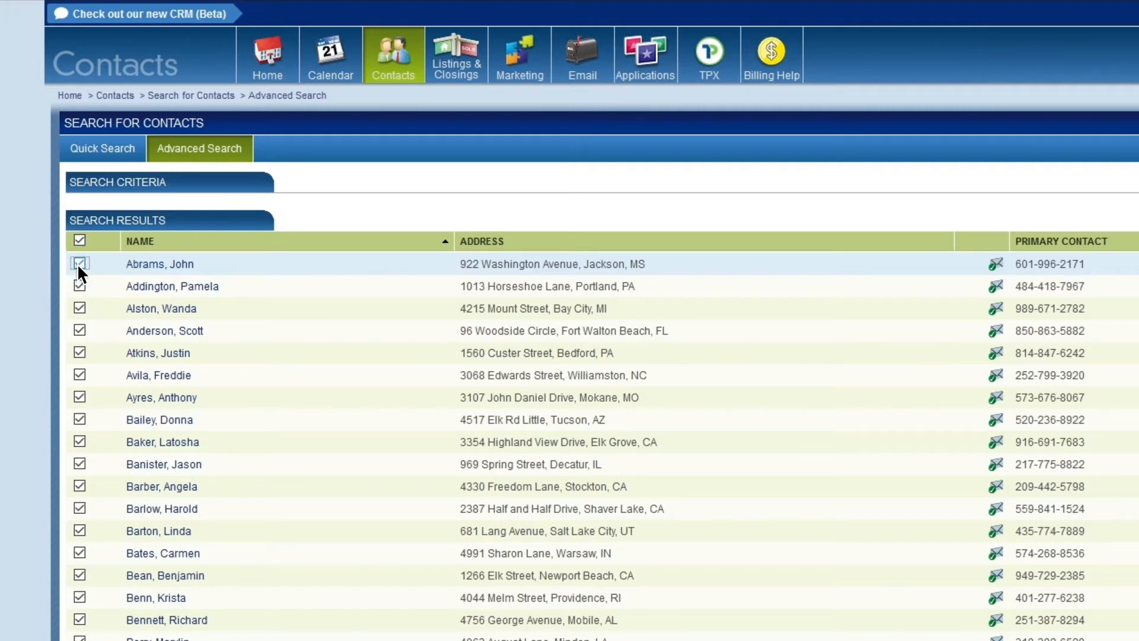
scroll(77, 263, down, 3)
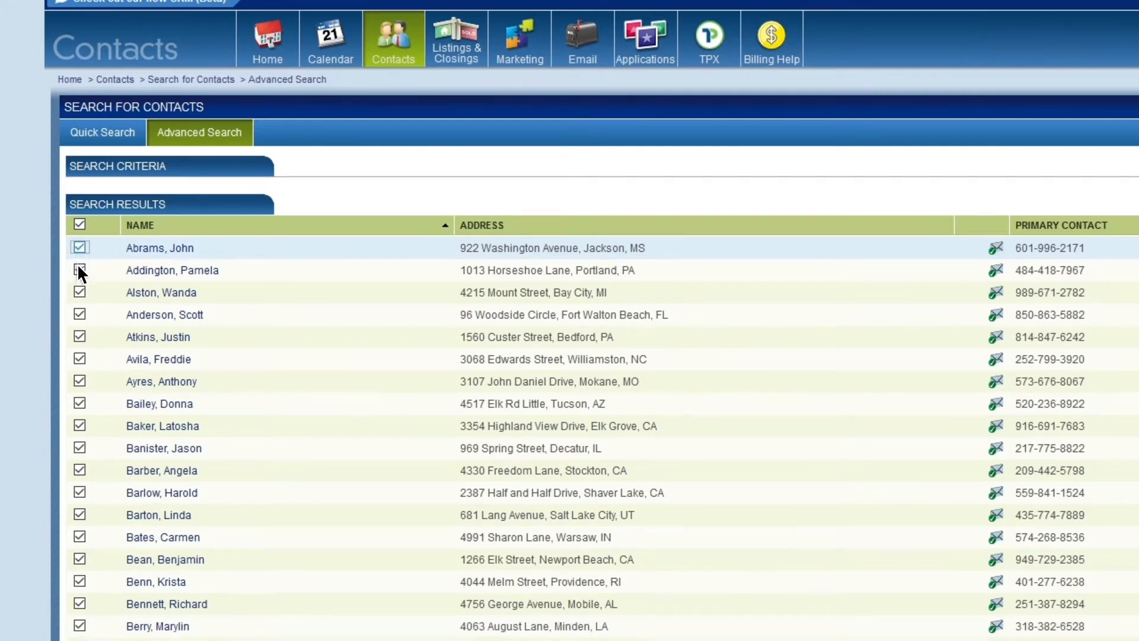
scroll(180, 471, down, 1)
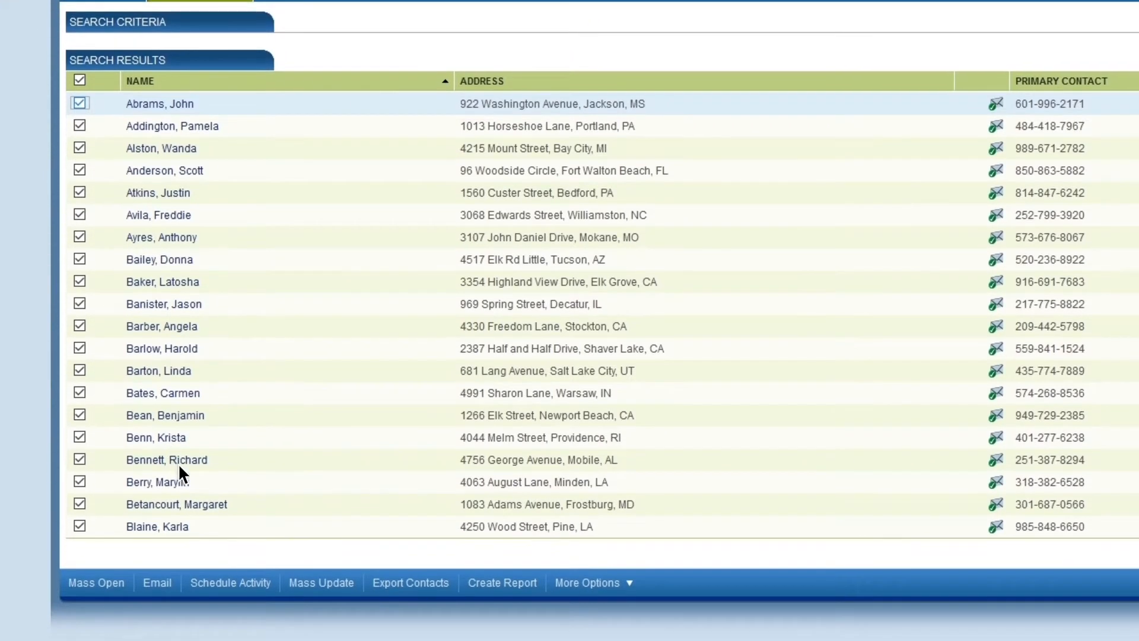
click(239, 584)
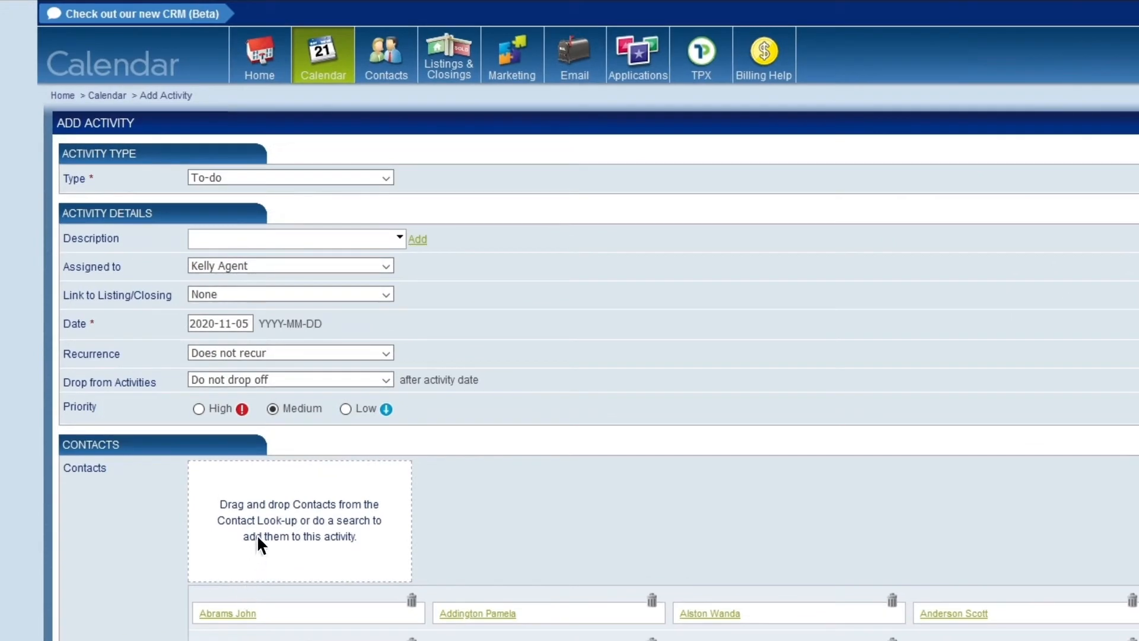
Set the activity type to Label, describe it as "Holiday Family Labels" and date it 2020-11-06
click(386, 177)
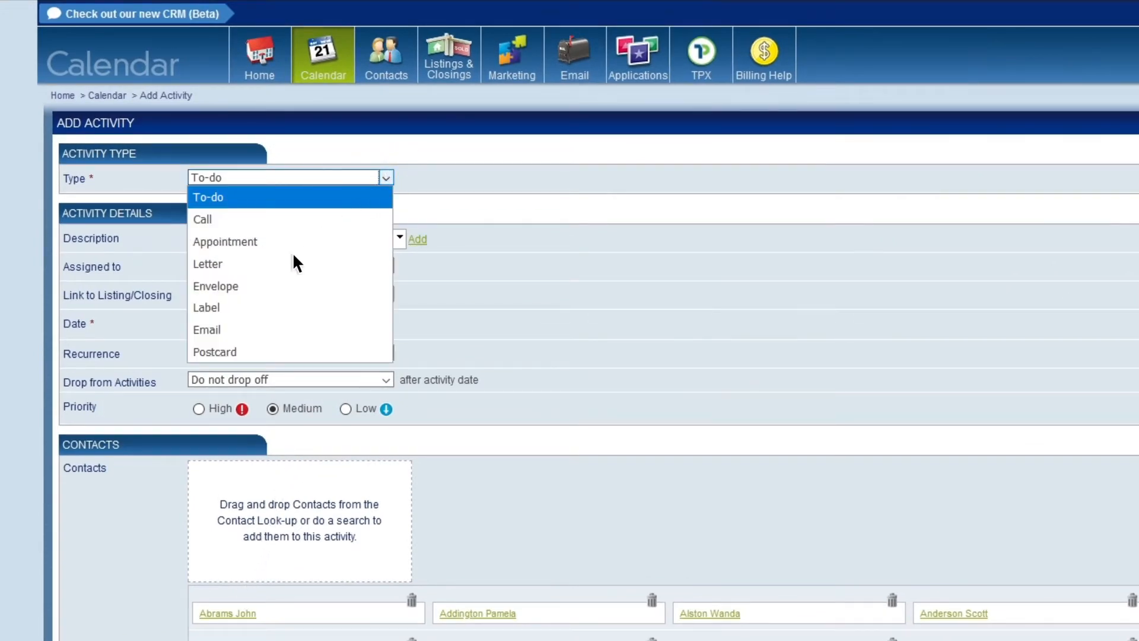
click(230, 307)
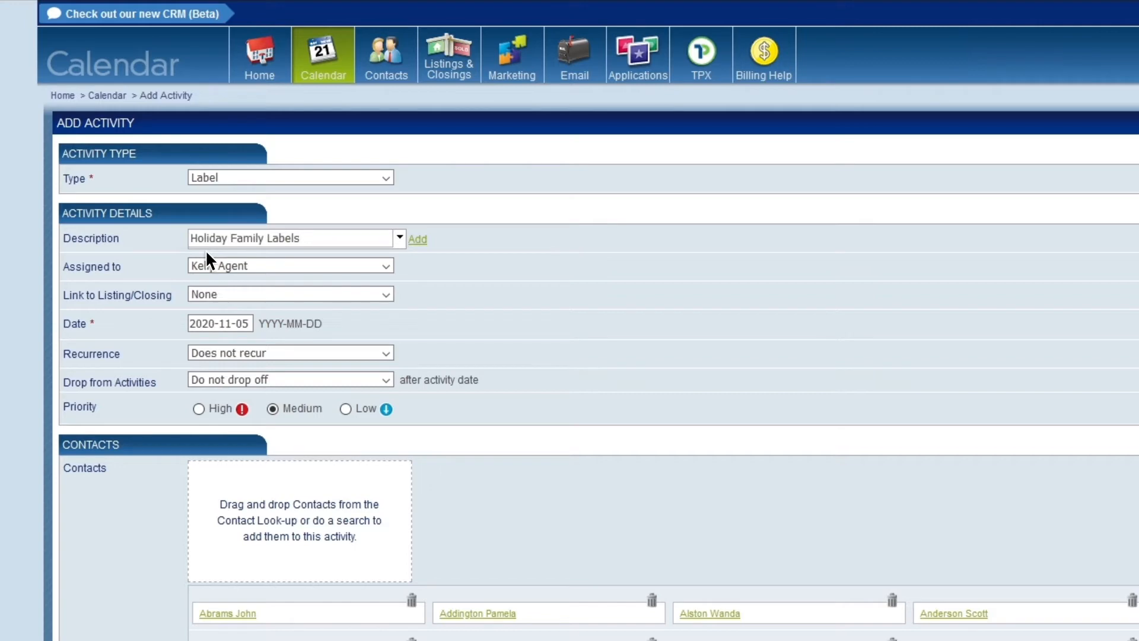
click(240, 323)
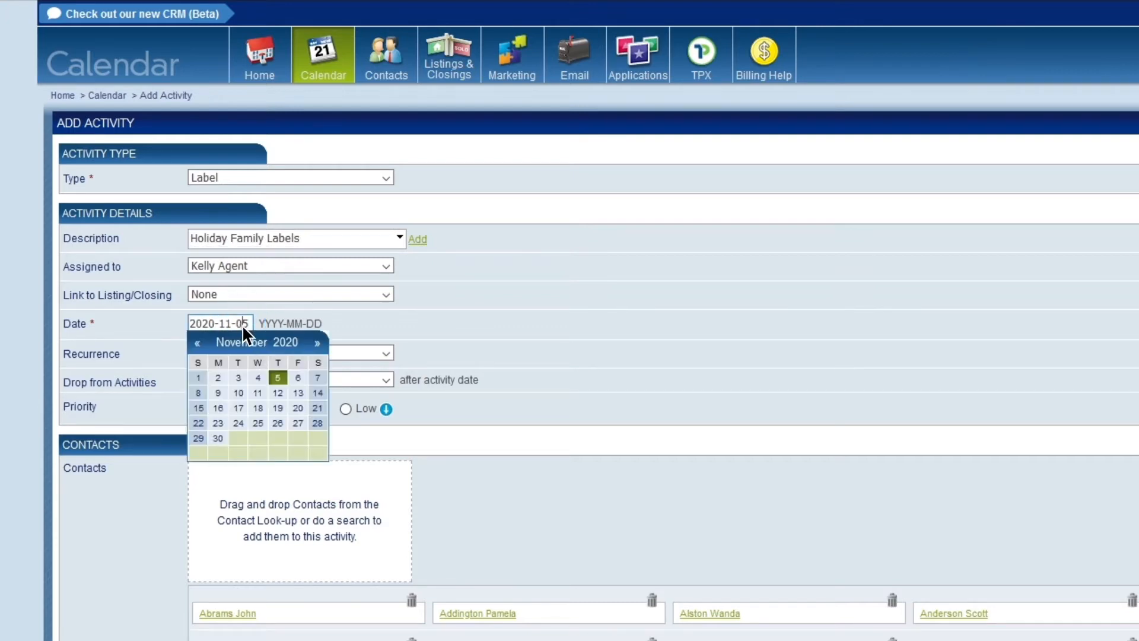
click(299, 377)
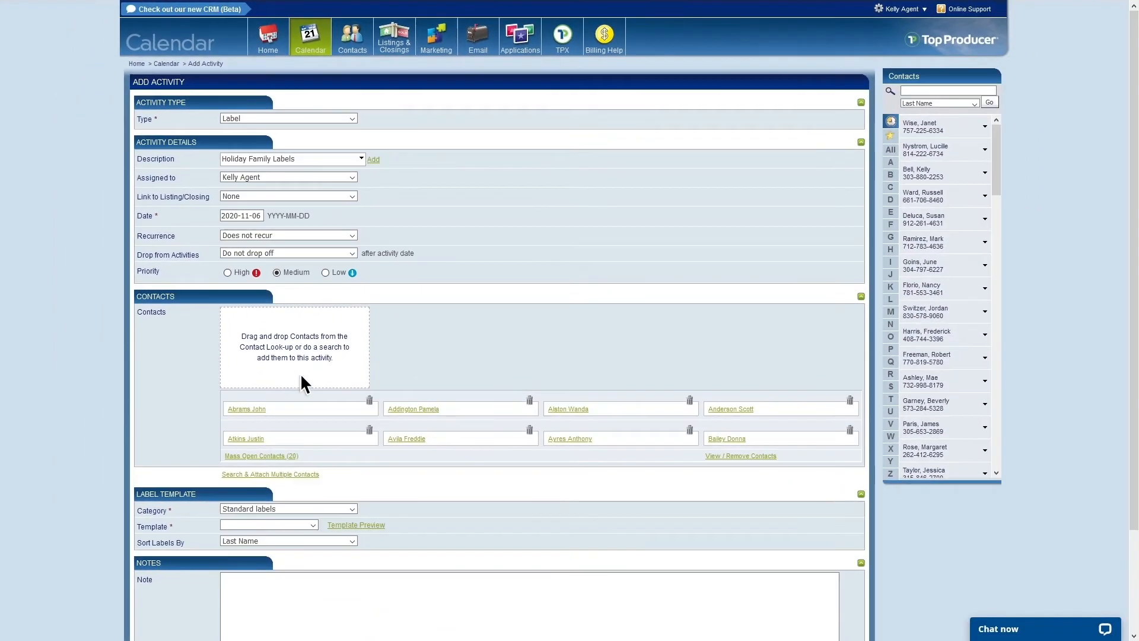
Choose the Avery 5160 (2.625" x 1") template for the label activity
scroll(301, 377, down, 3)
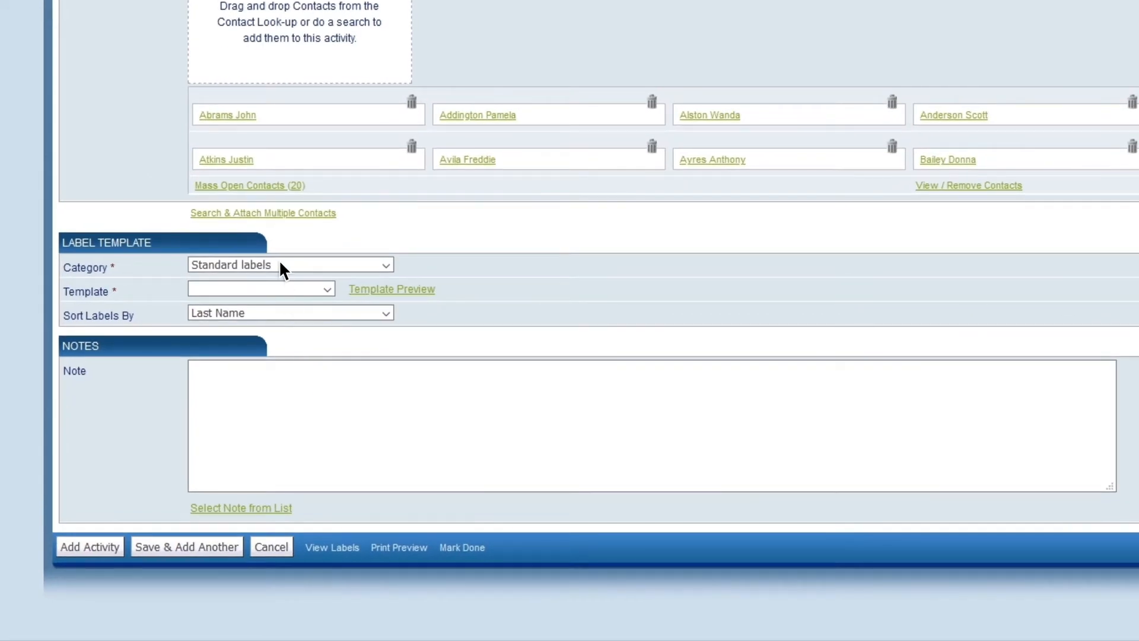
click(327, 289)
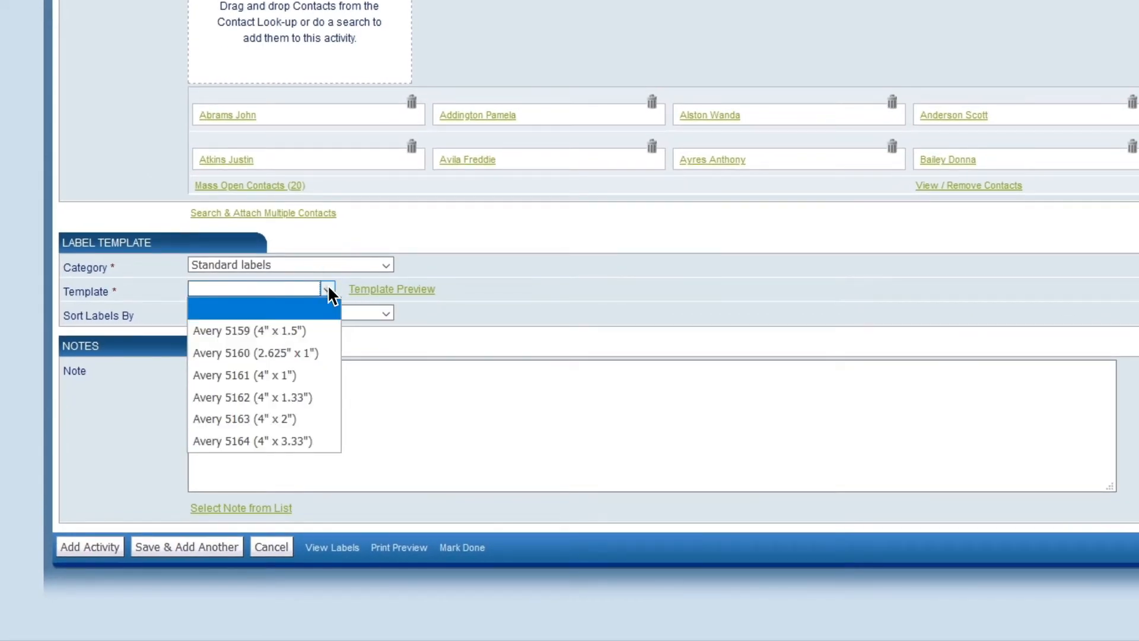
click(328, 354)
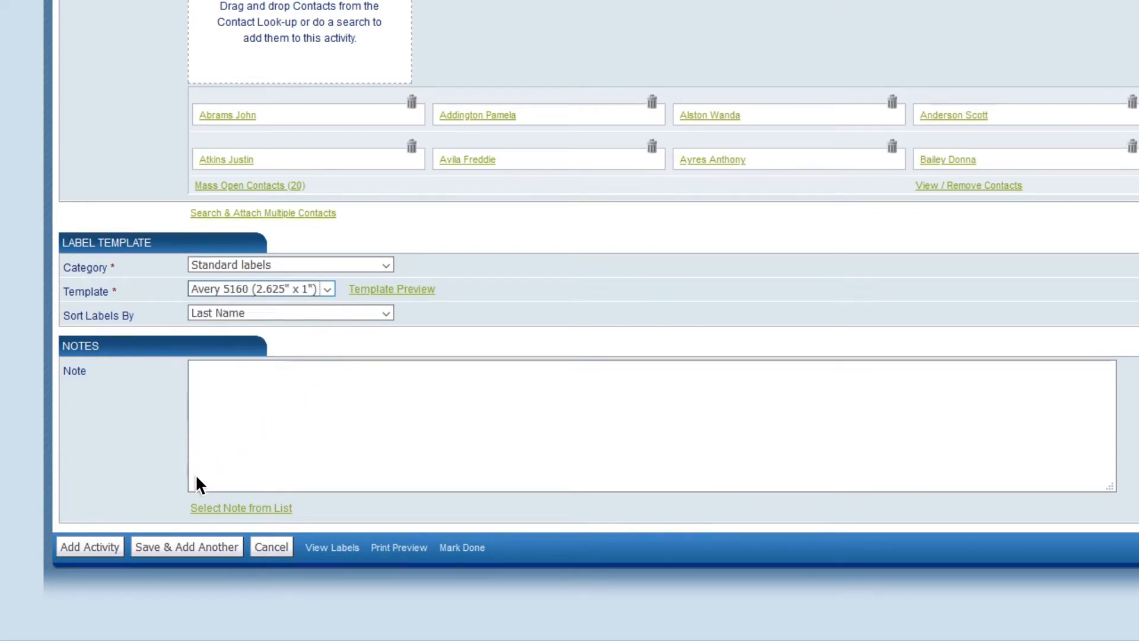
click(118, 551)
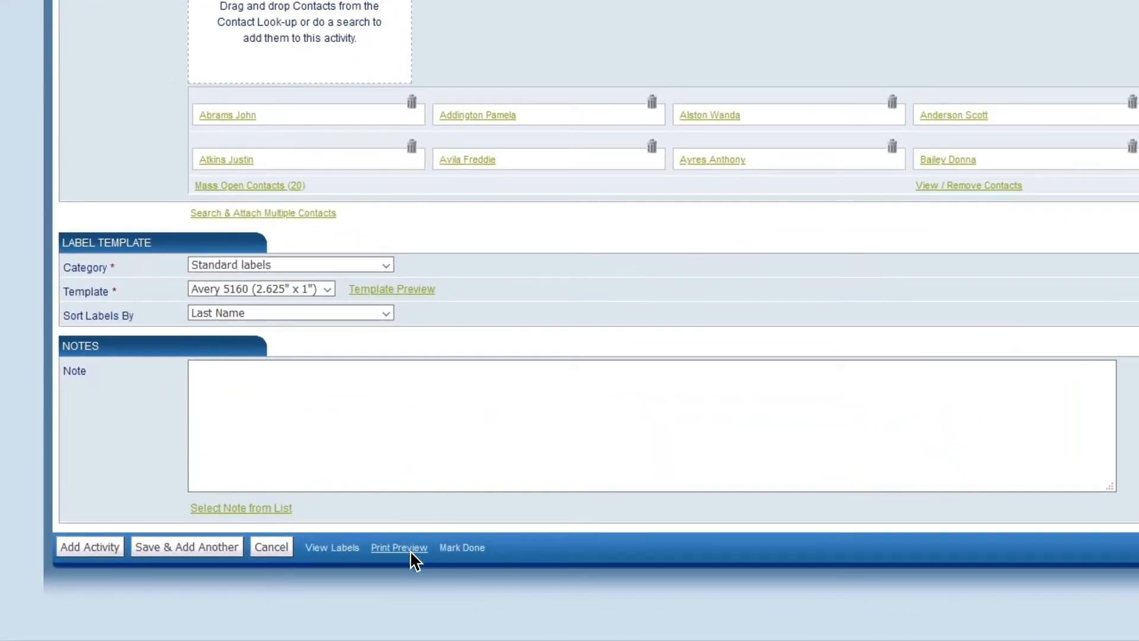
Open the label print preview options and set the starting position to the first label in the first row
click(410, 546)
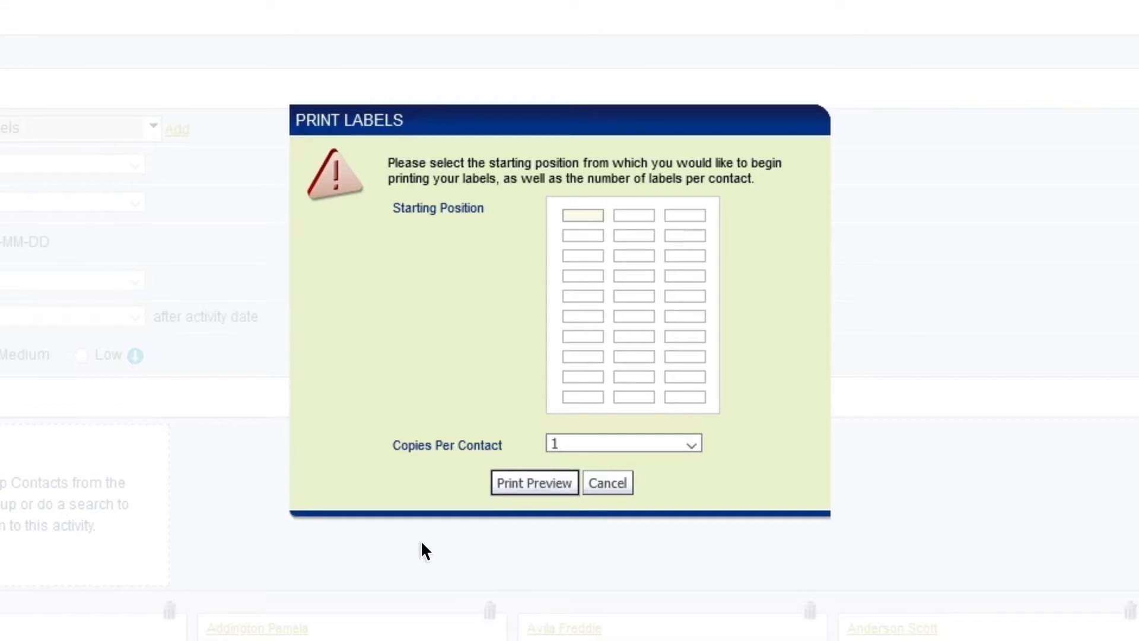
click(692, 275)
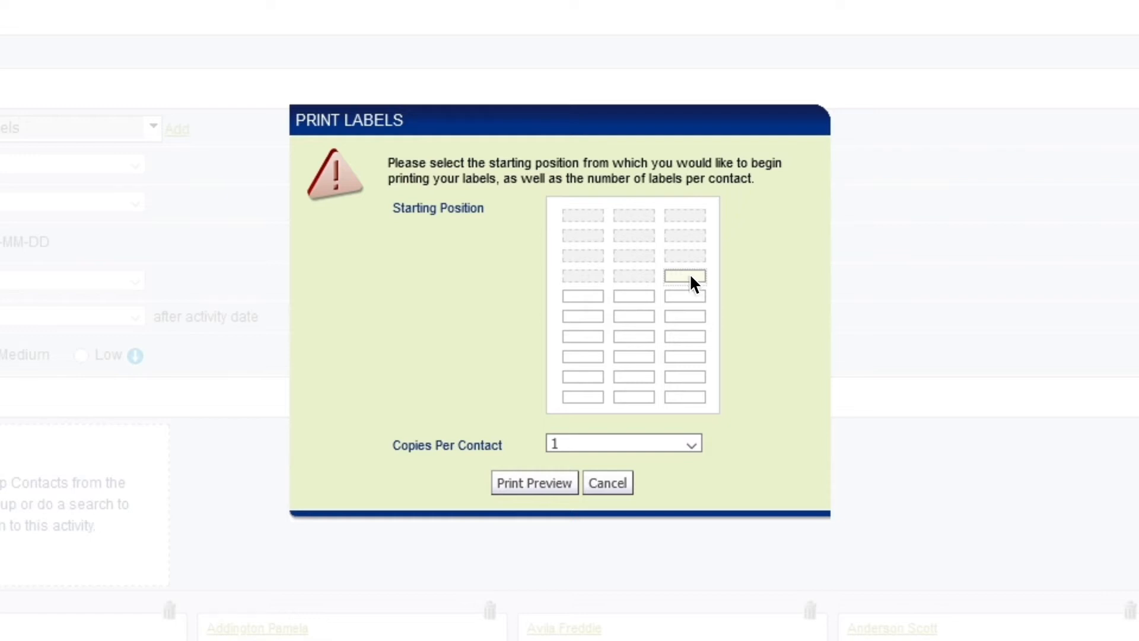
click(595, 218)
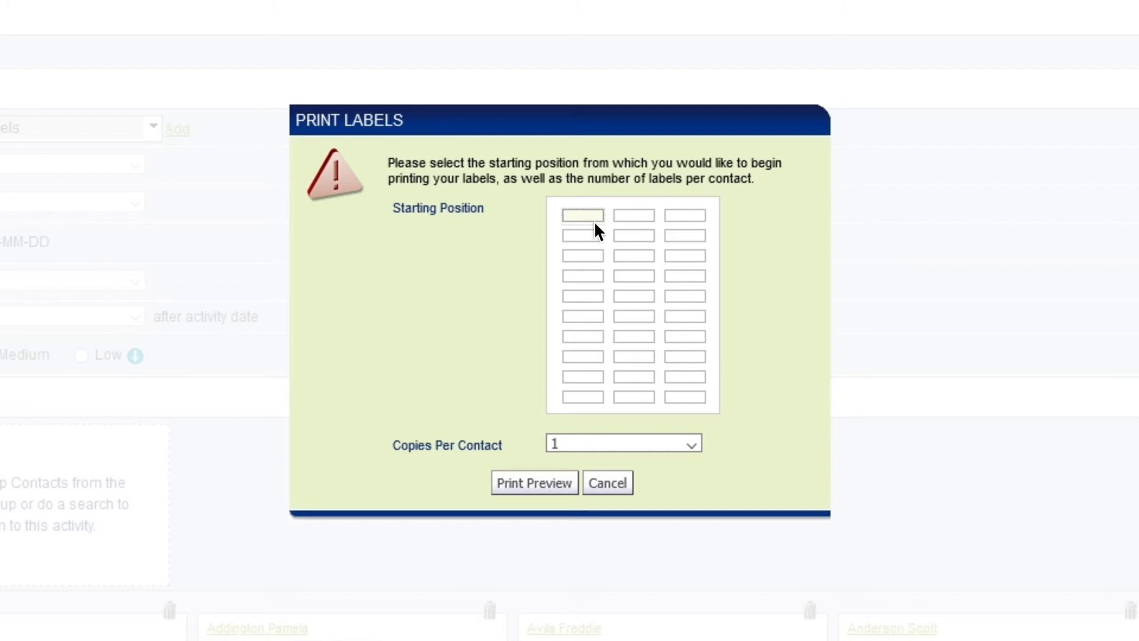
Set the copies per contact to 3 and generate the label print preview
click(567, 445)
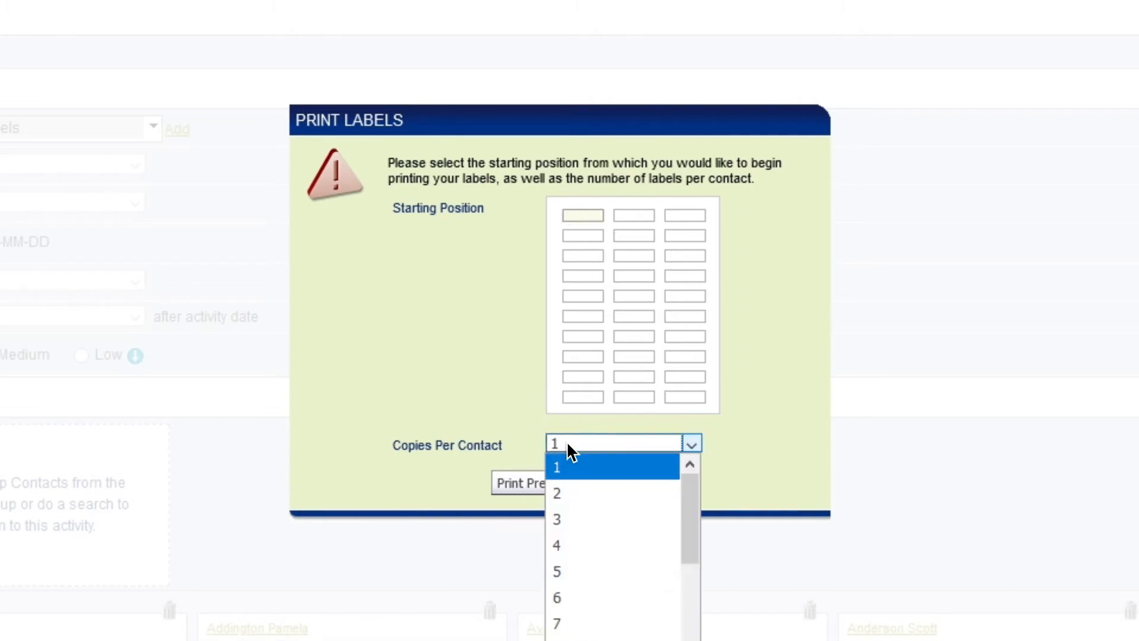
click(568, 520)
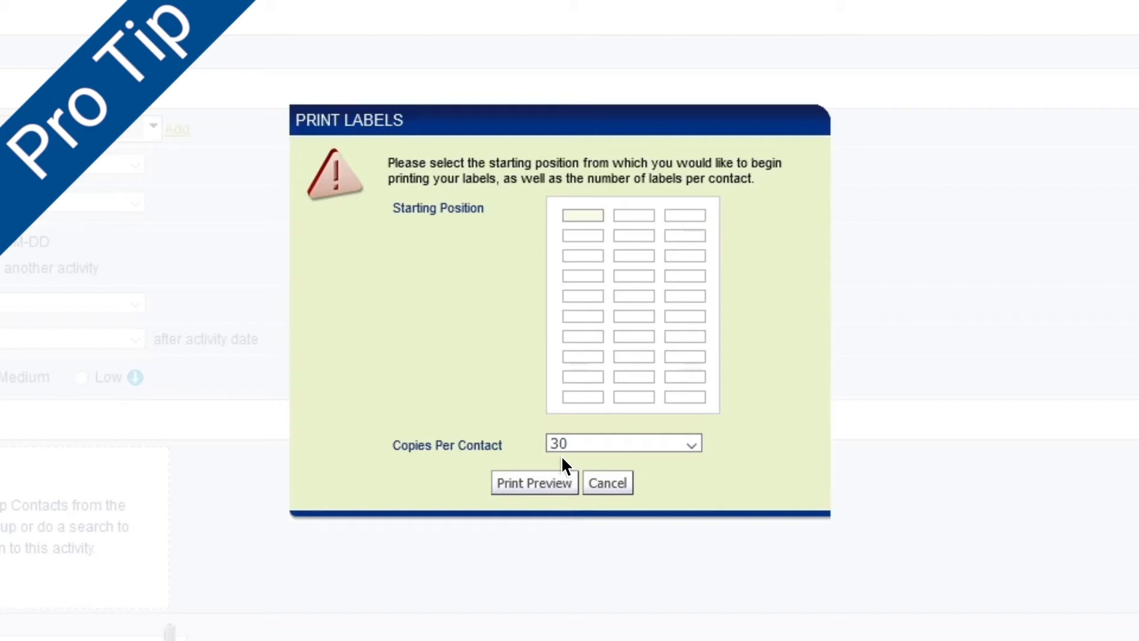
key(BackSpace)
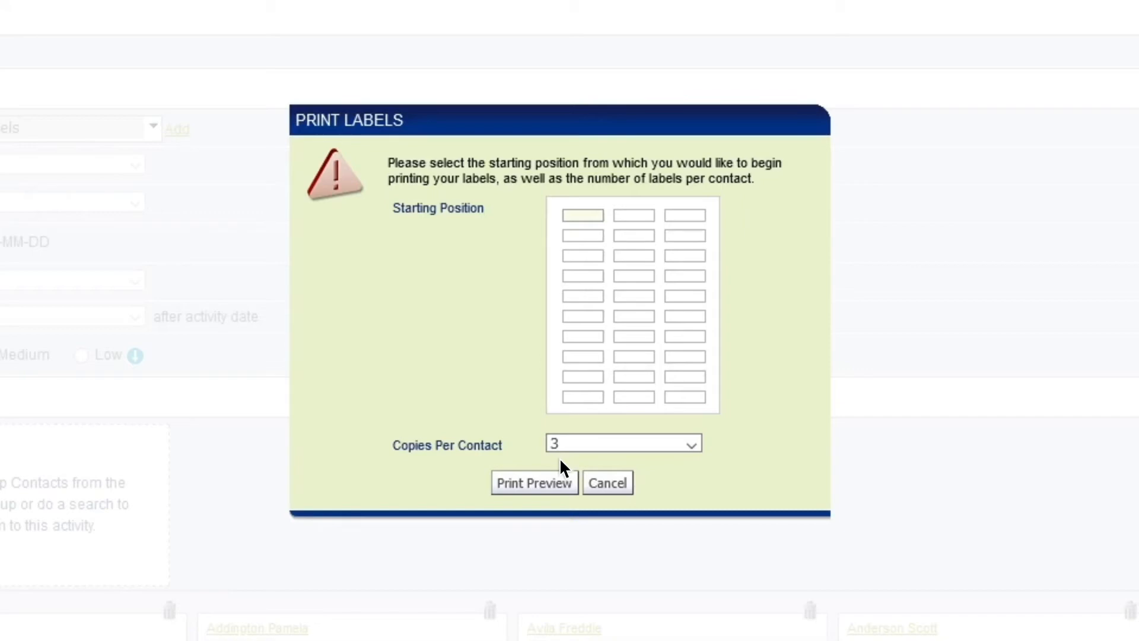
click(536, 486)
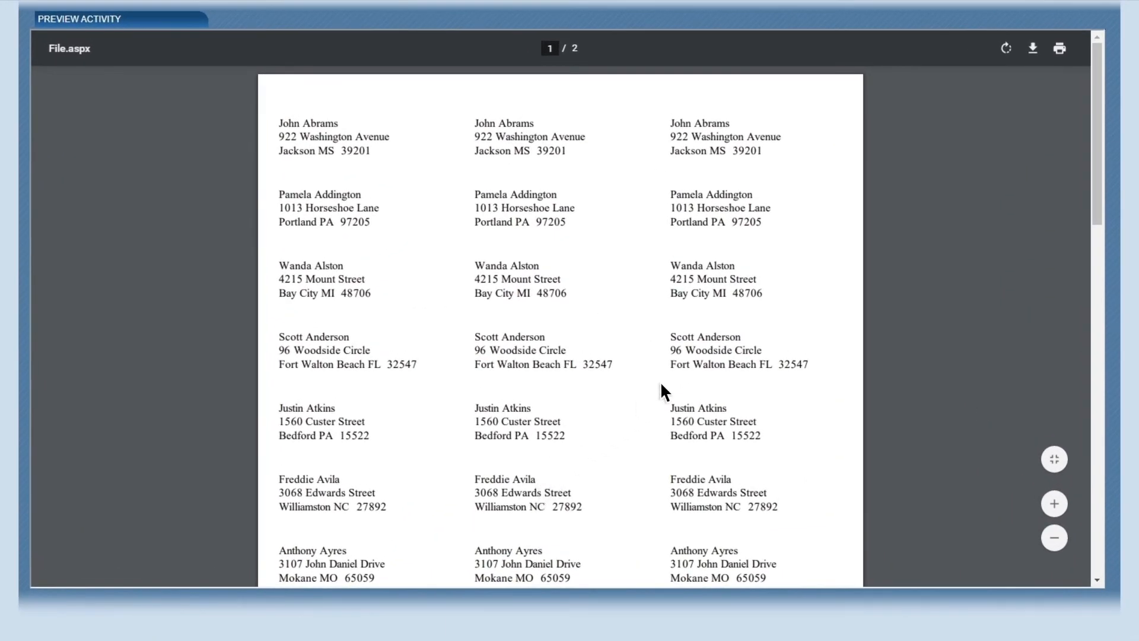
Bring up the print dialog for the previewed label sheet, first in the PDF viewer and again in Safari
click(1060, 50)
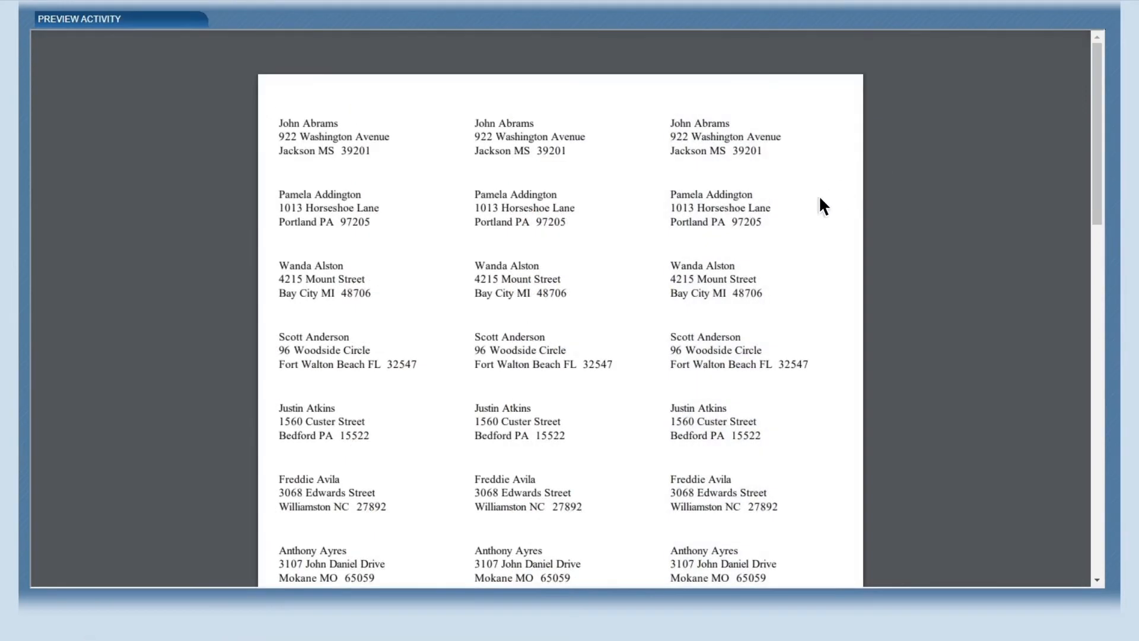
right_click(595, 344)
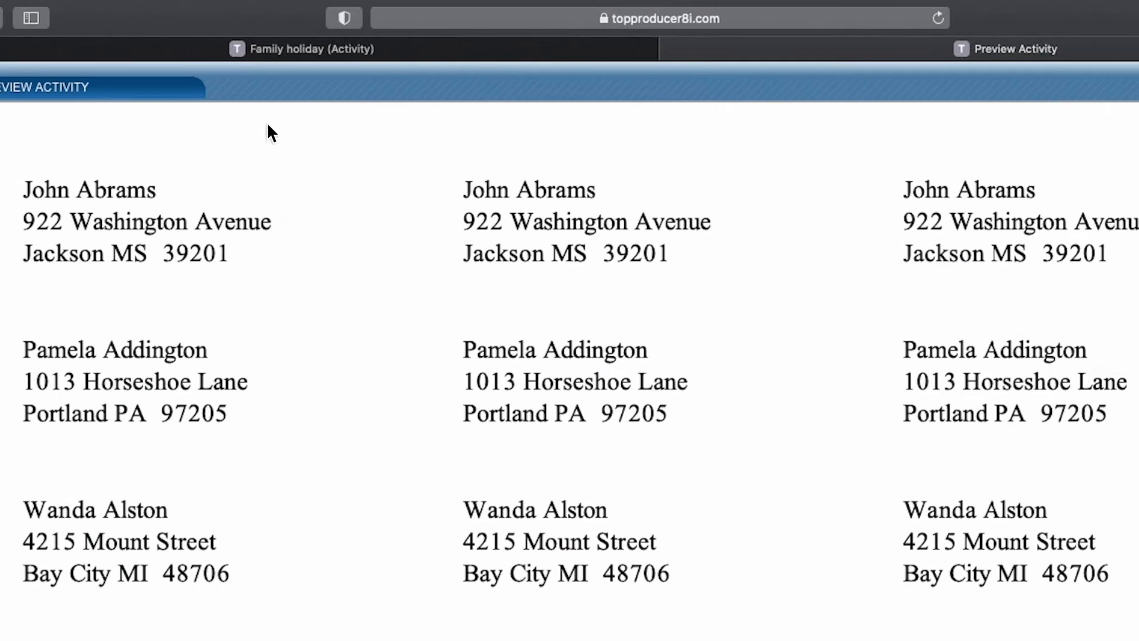
click(120, 10)
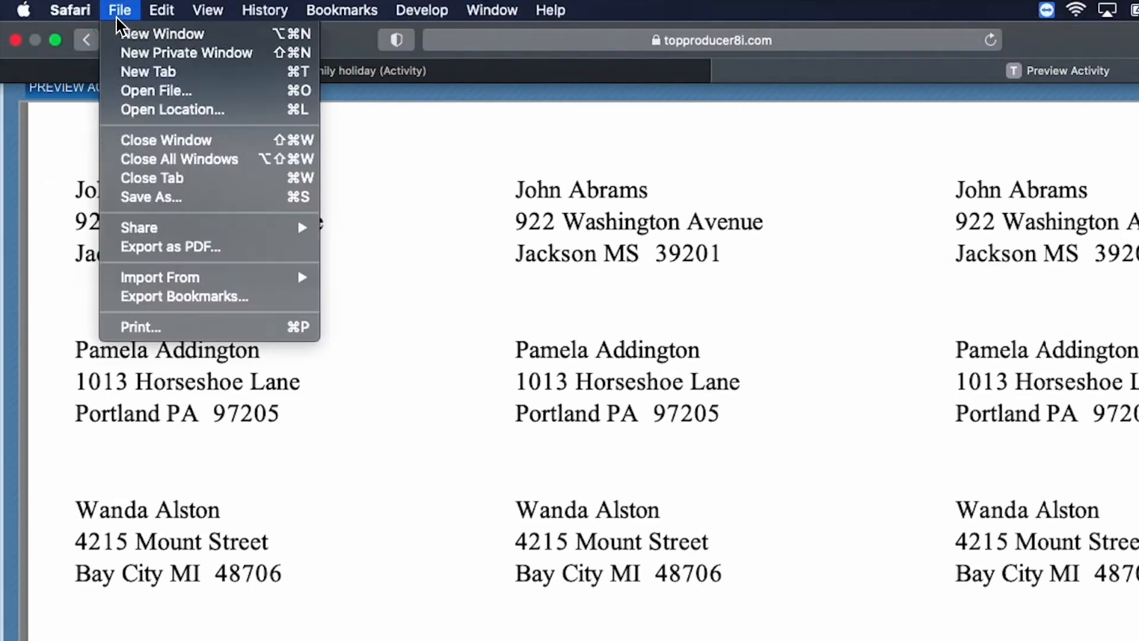
click(171, 327)
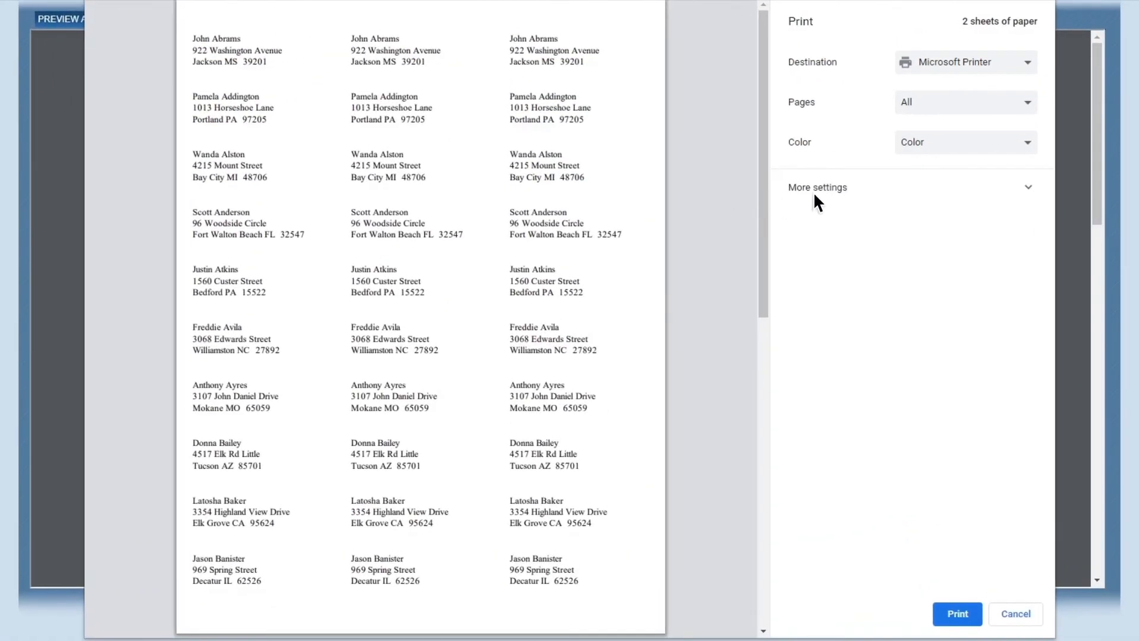
Expand the additional print settings in Chrome's print dialog, and open the Paper Handling options in Safari's detailed print dialog
click(838, 178)
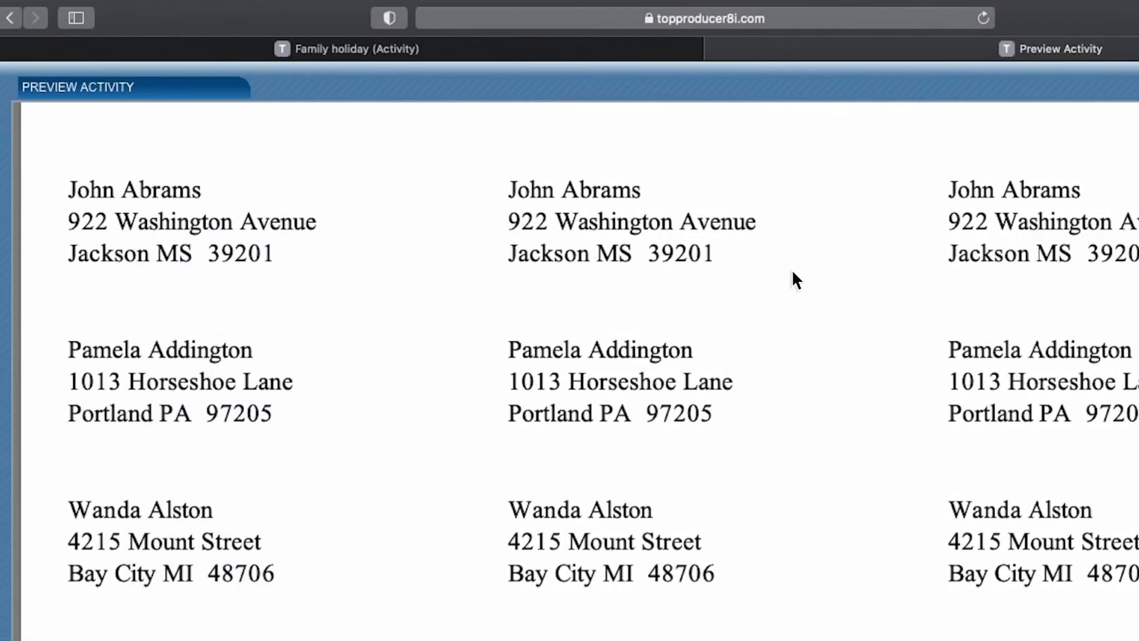
click(118, 16)
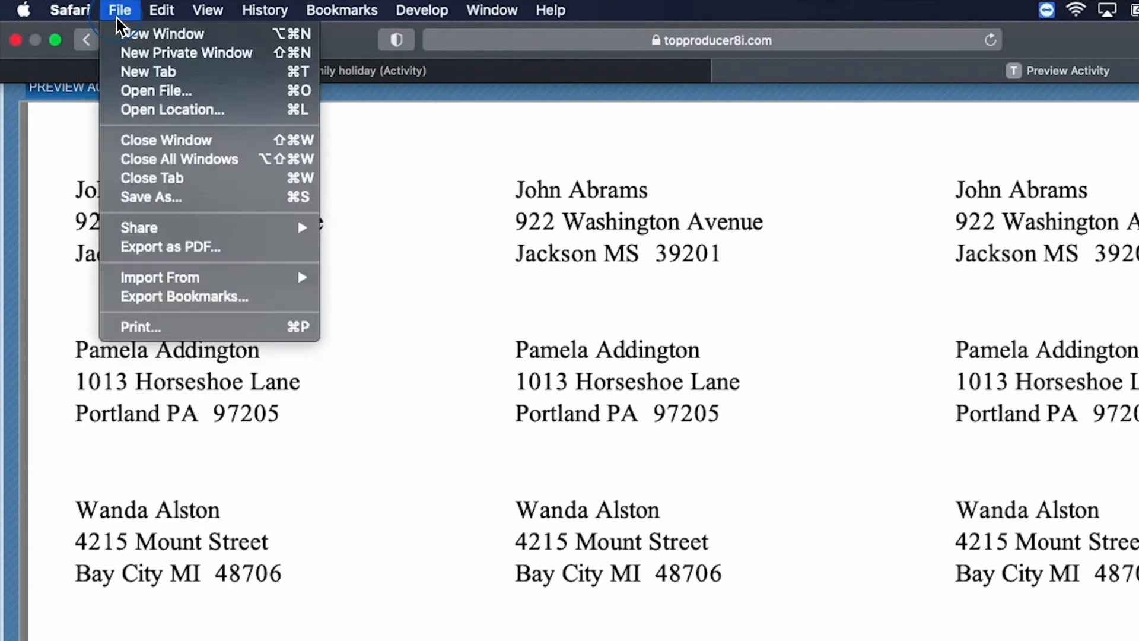
click(170, 326)
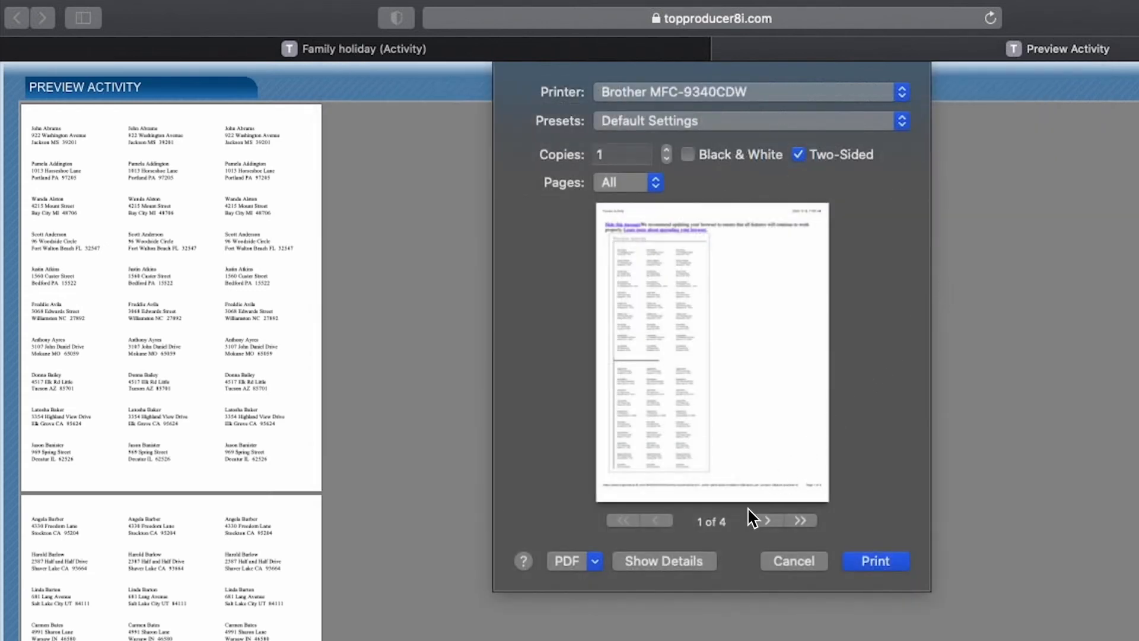
click(699, 561)
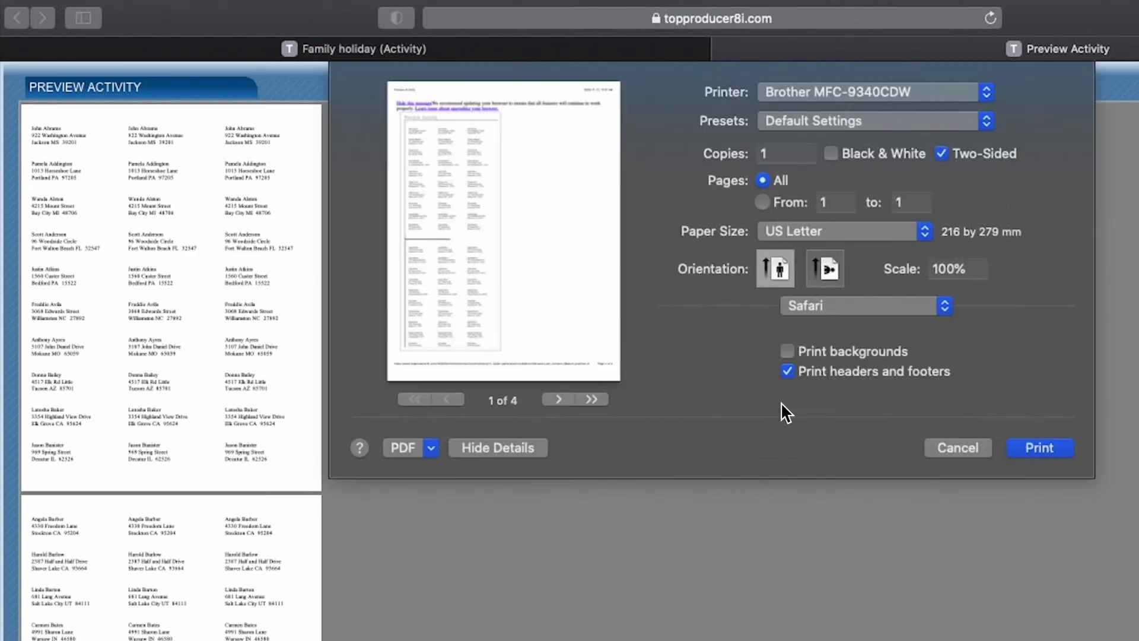
click(831, 305)
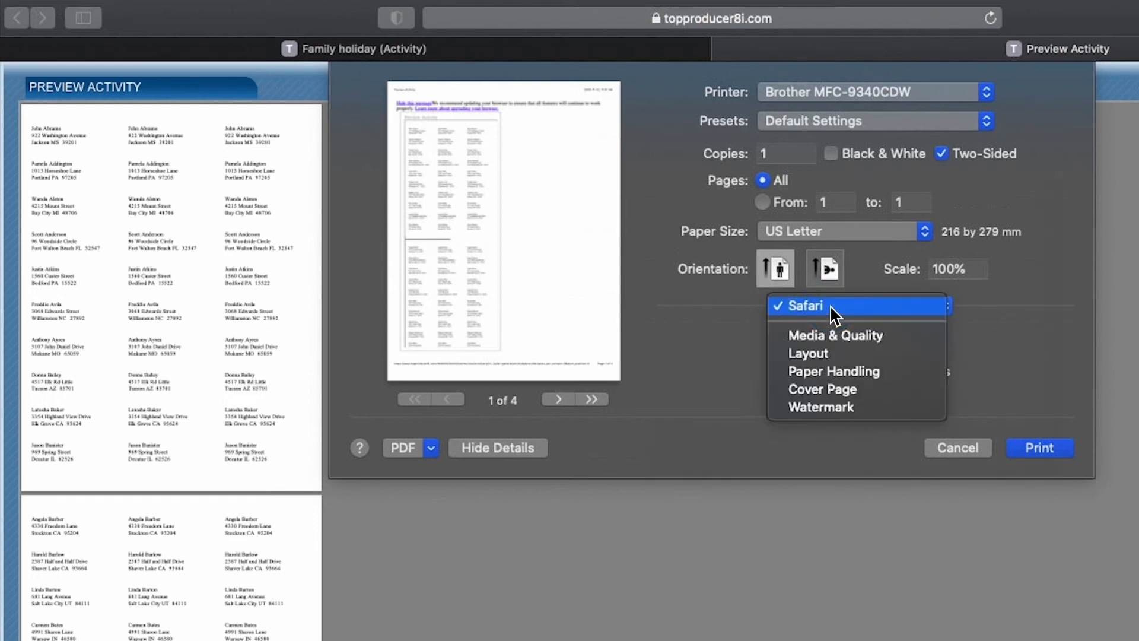
click(780, 371)
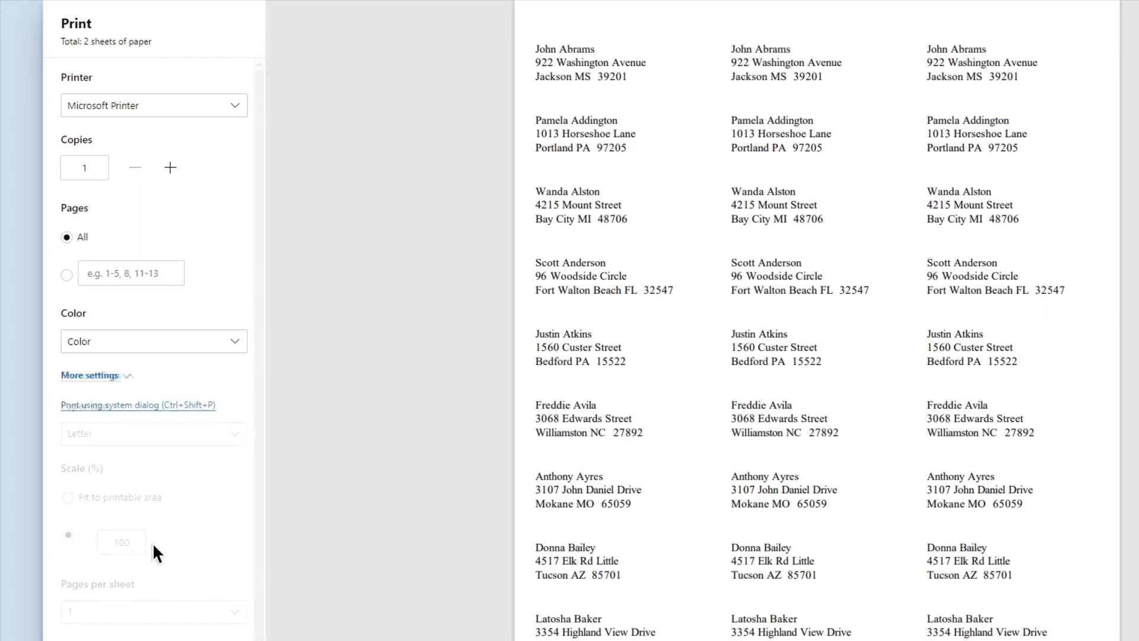
Expand the additional print settings in Edge, and open the printer's Page Setup preferences from the Firefox print dialog
click(105, 376)
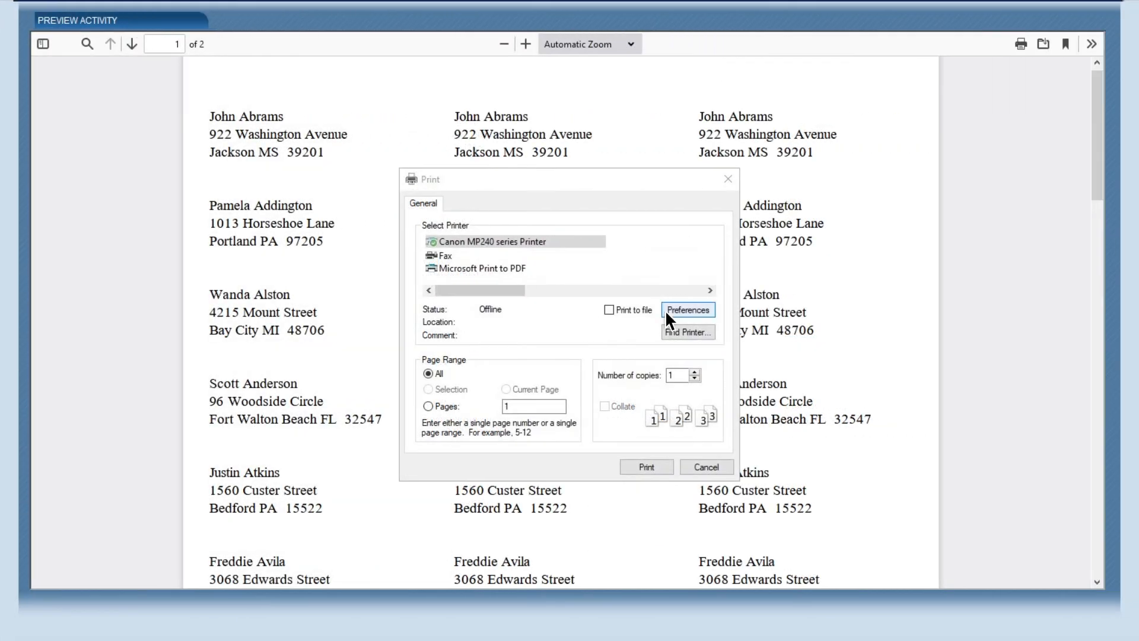
click(670, 320)
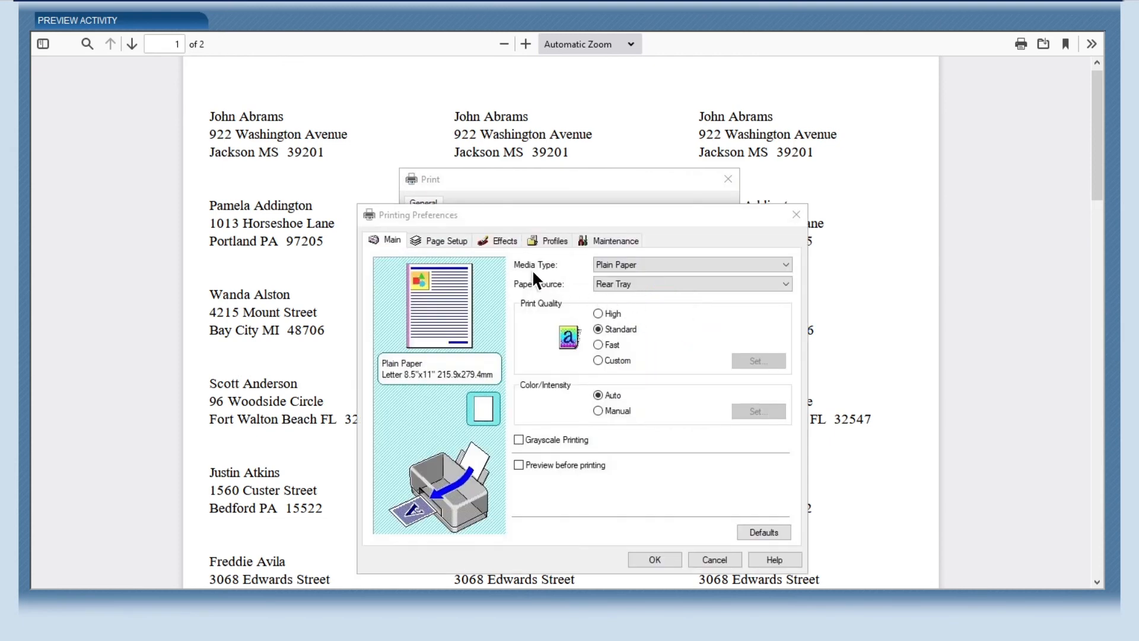
click(445, 243)
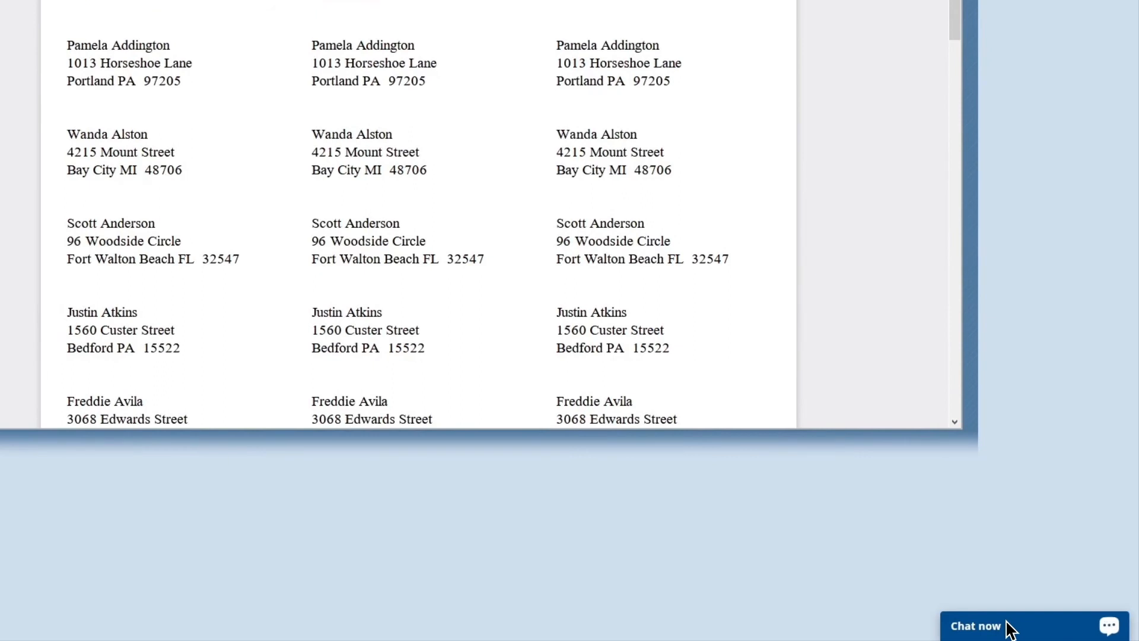
Open the live support chat
click(1006, 626)
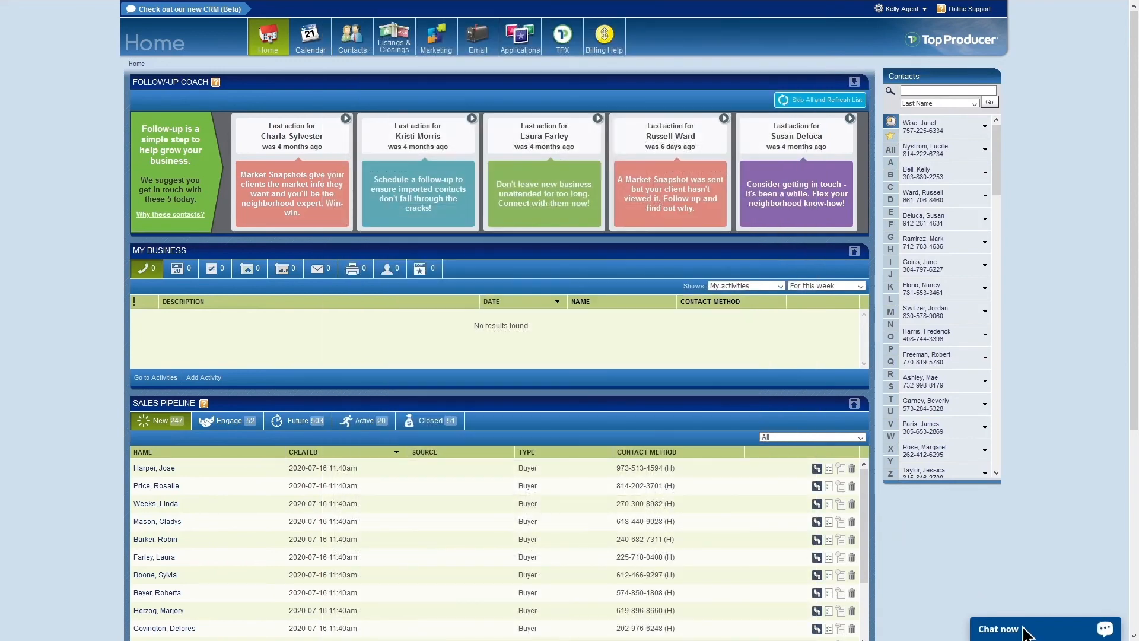
click(1025, 632)
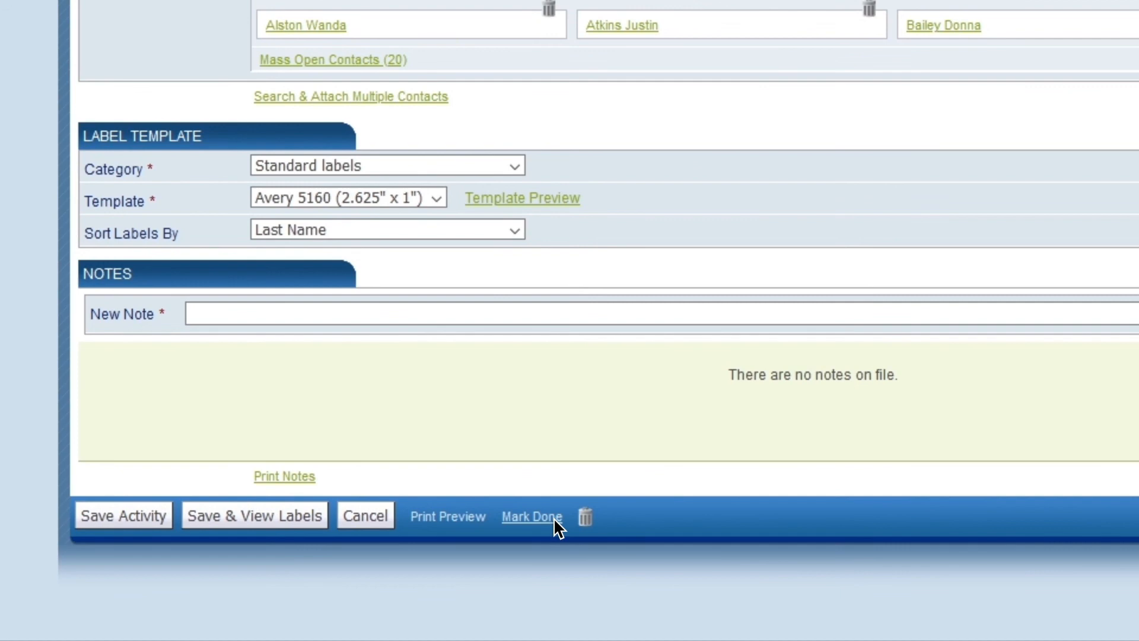
Mark the Family holiday label activity as done
click(555, 519)
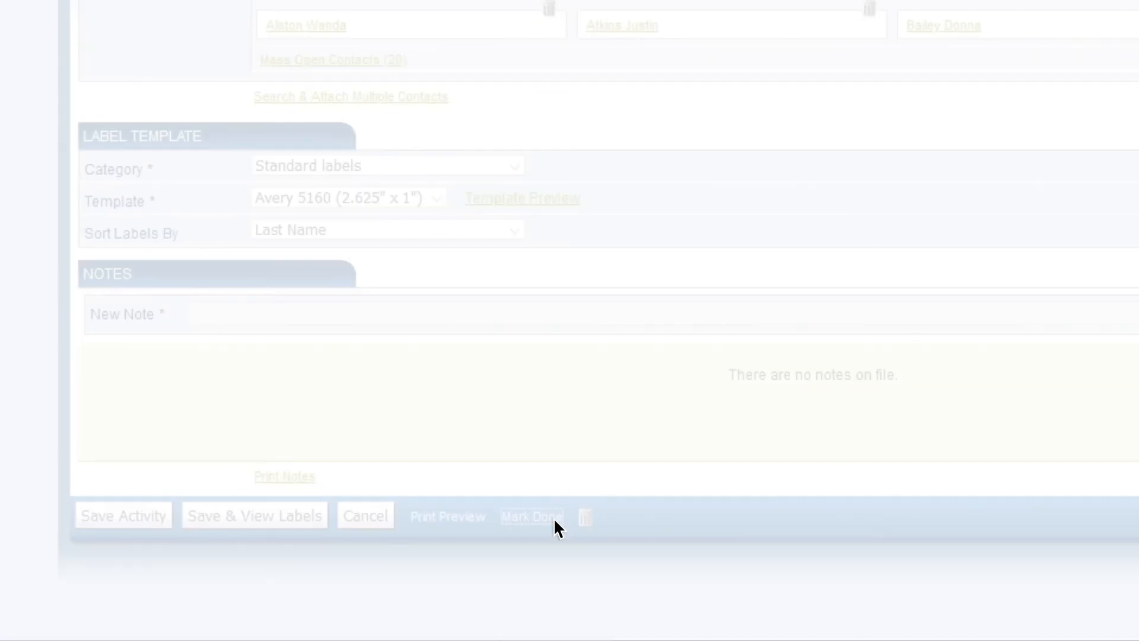